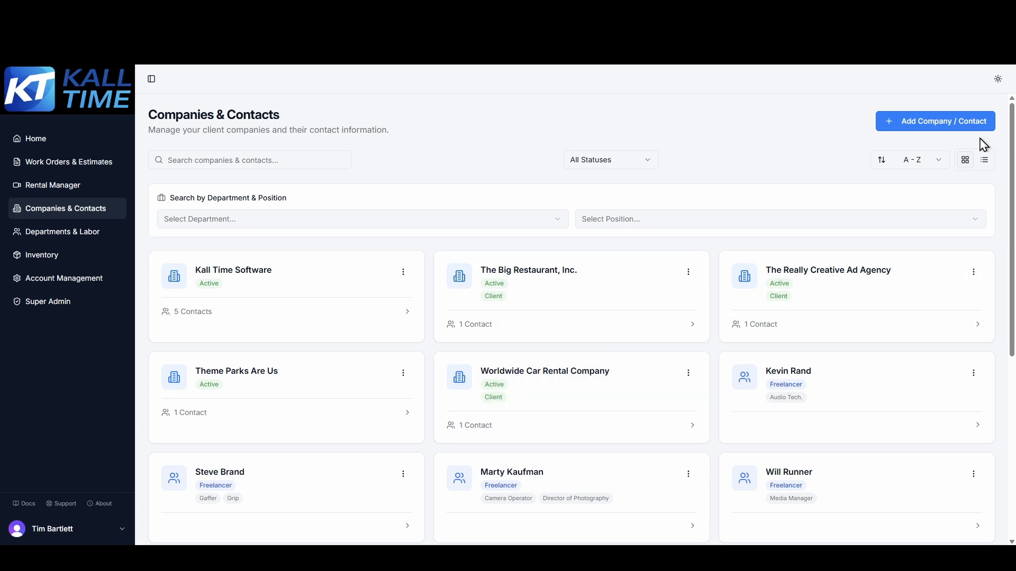
- Try the company list view with Entry Order sorting, and return to the card view in A - Z order
click(985, 161)
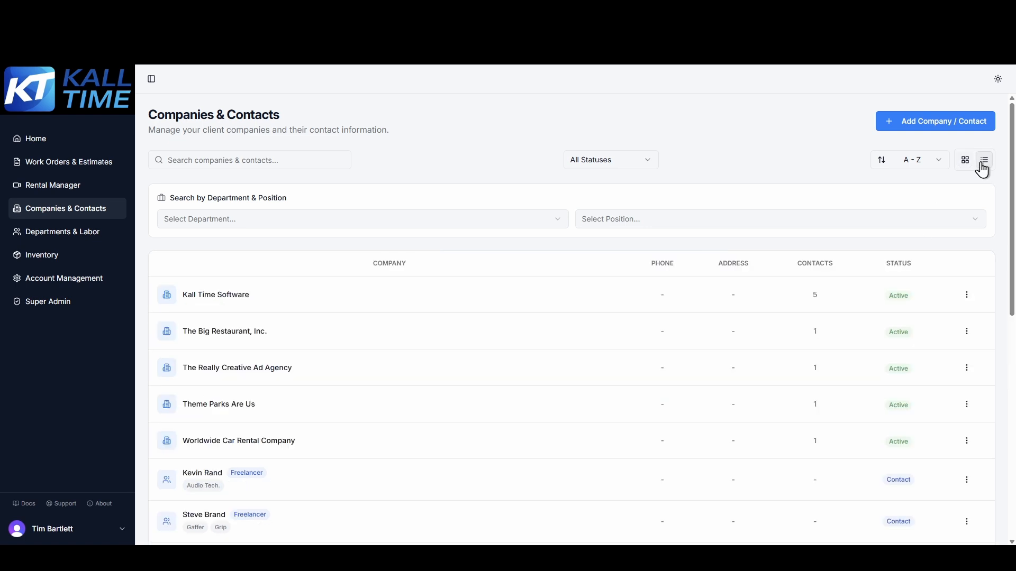
click(918, 165)
click(902, 200)
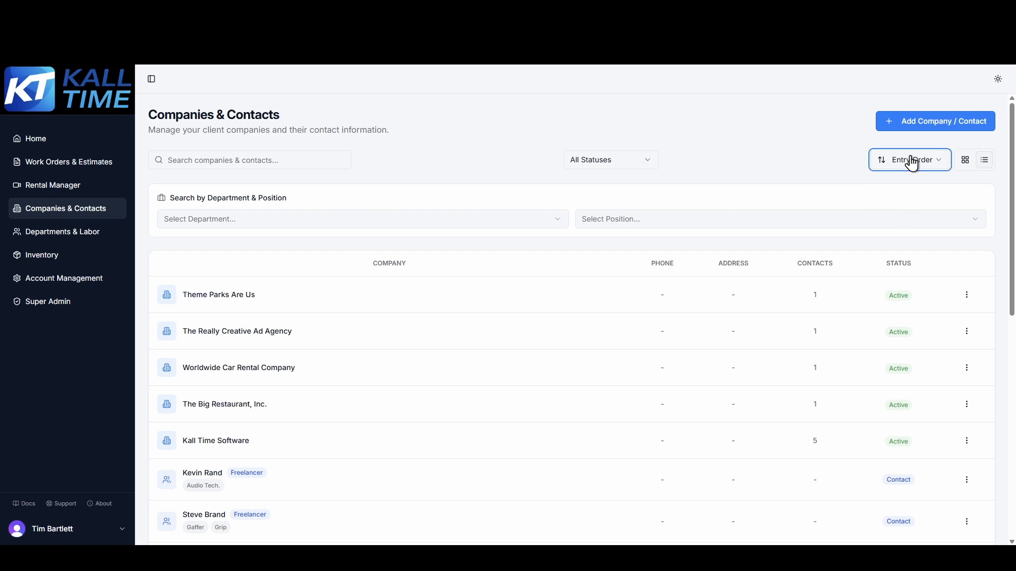
click(910, 160)
click(915, 189)
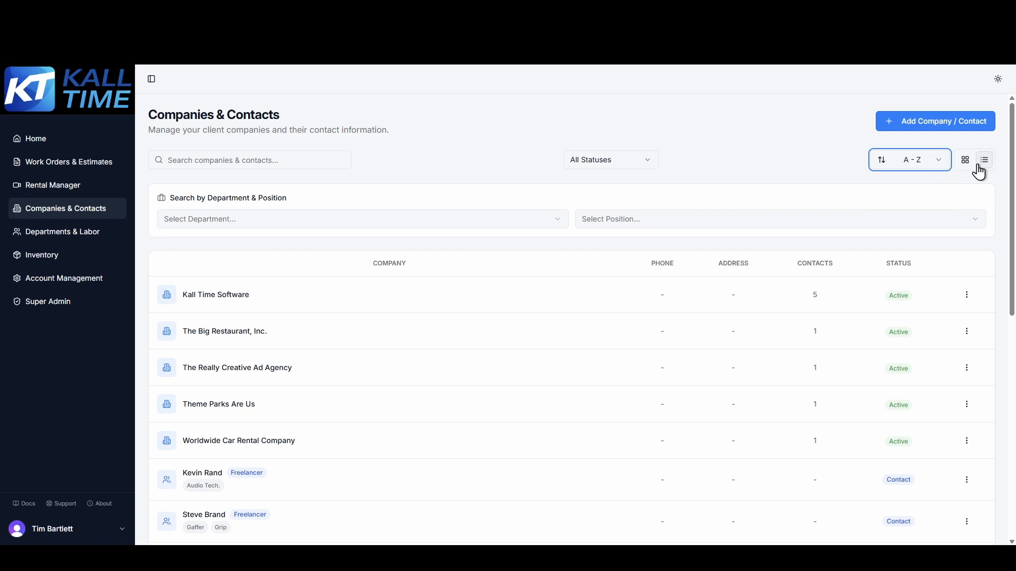
click(967, 162)
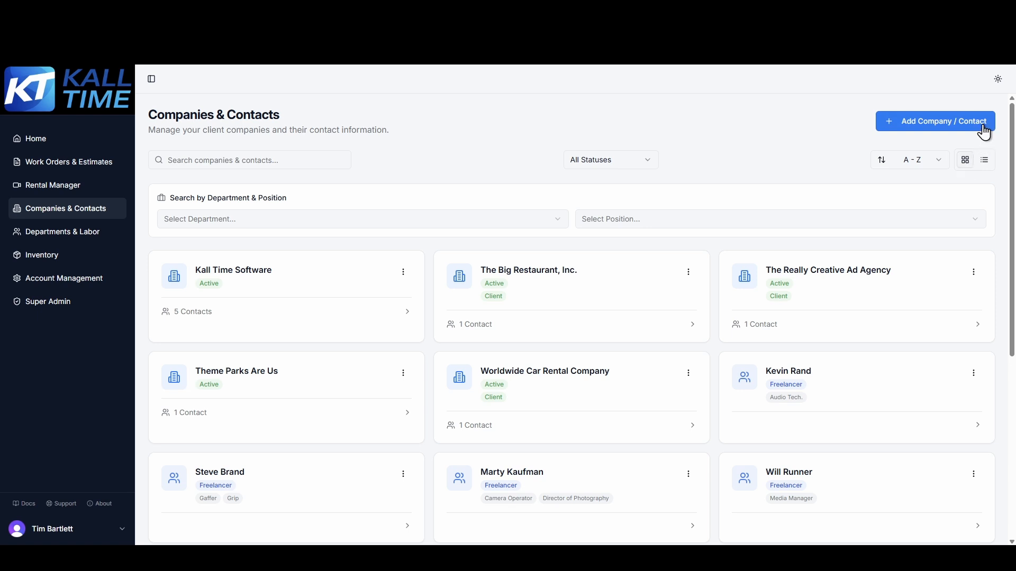
- Start a new company or contact entry and fill in the contact's first and last name
click(951, 126)
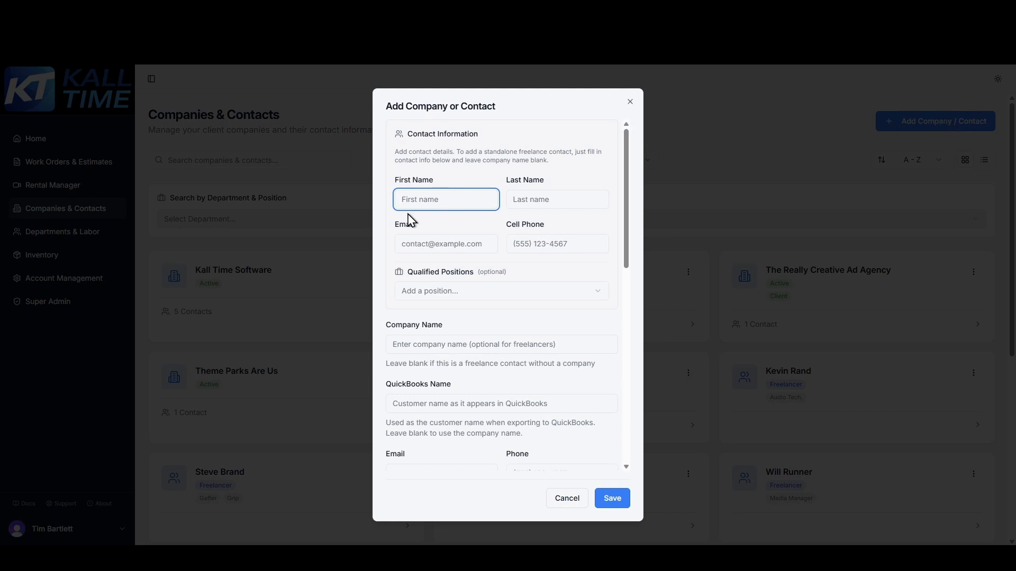
click(435, 201)
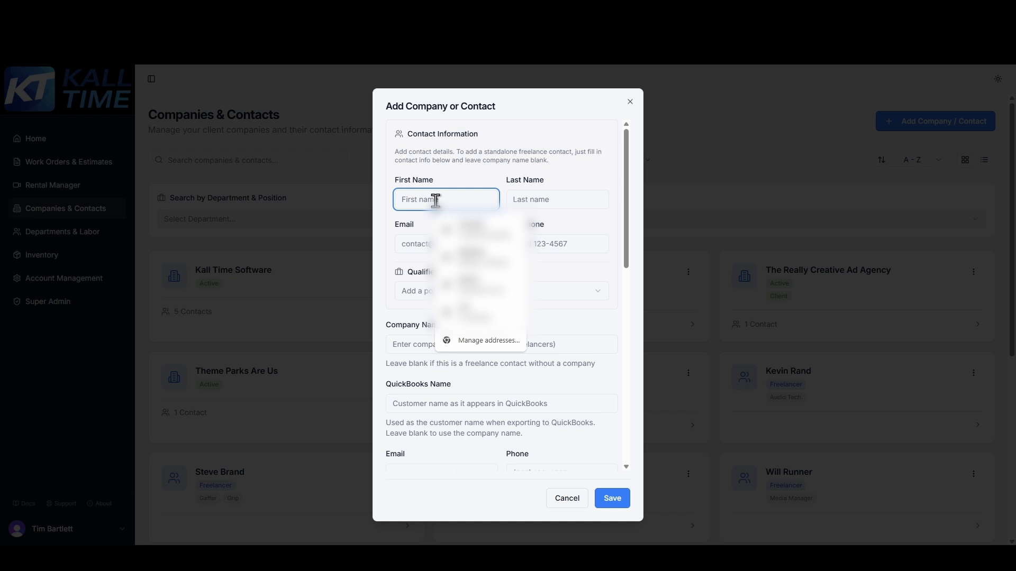
text(John)
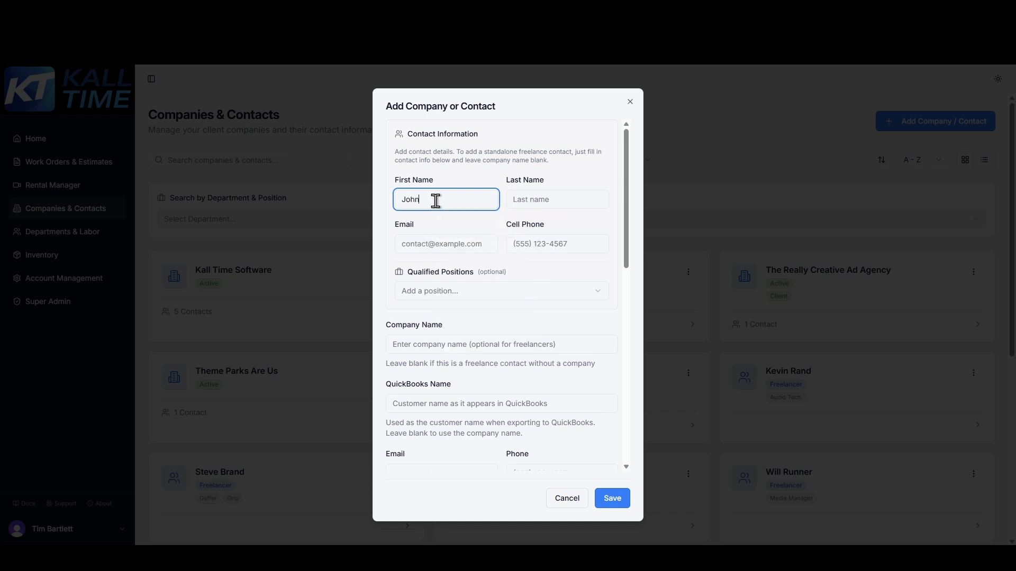
key(Tab)
text(Smith)
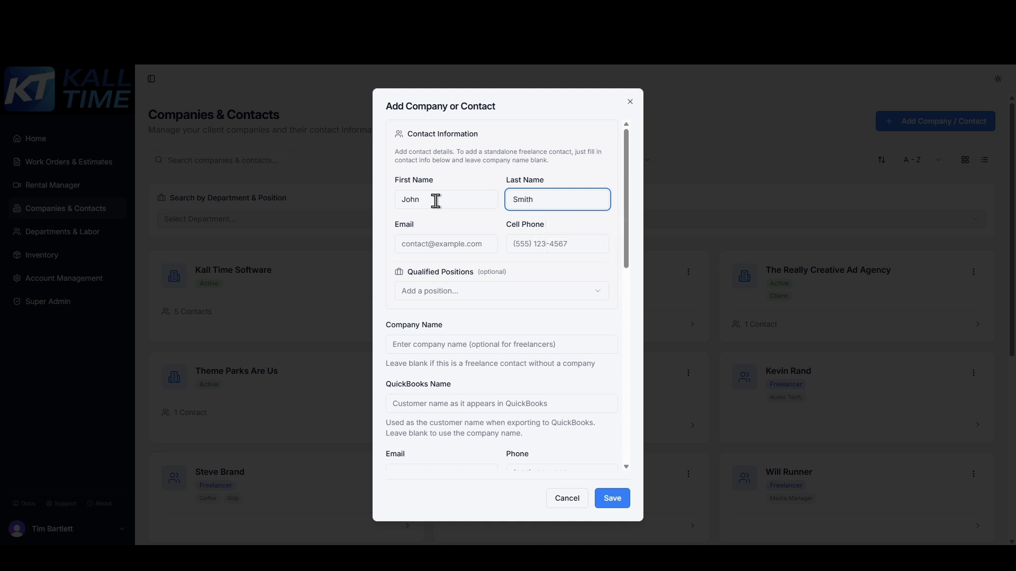
key(Tab)
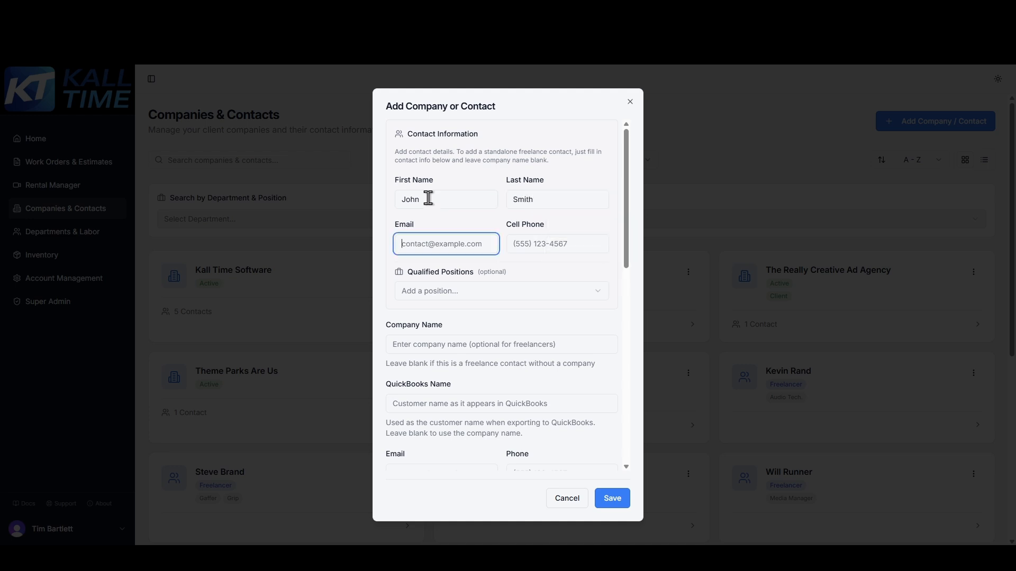
- Add Editor as a qualified position for the new contact and rate it four stars
click(504, 298)
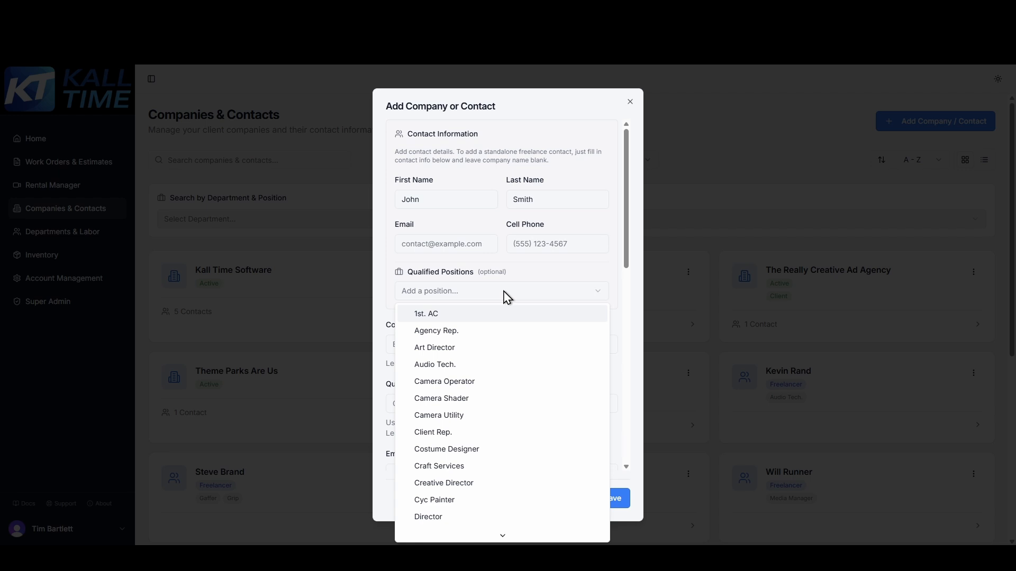
key(e)
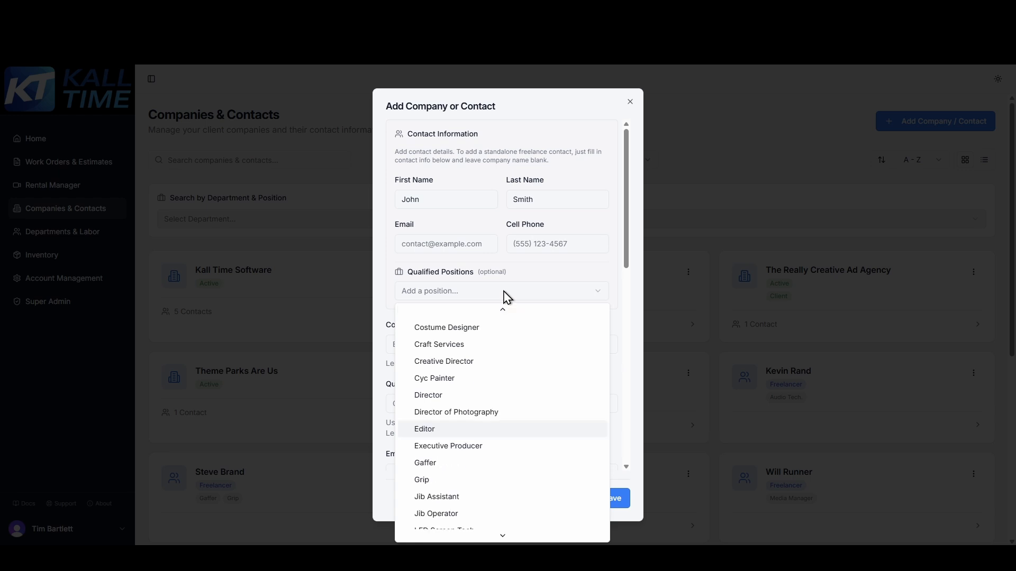
click(426, 429)
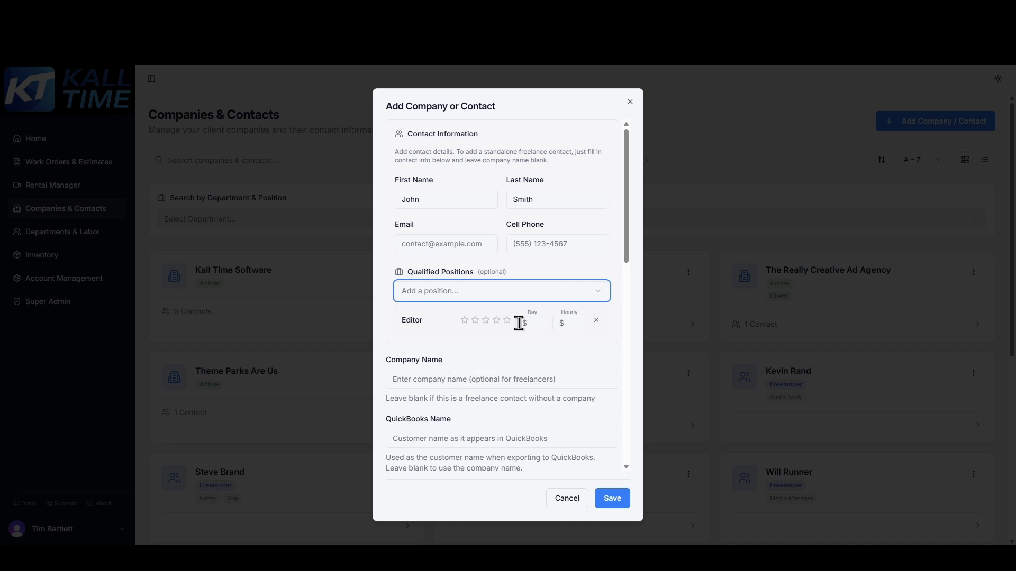
click(497, 323)
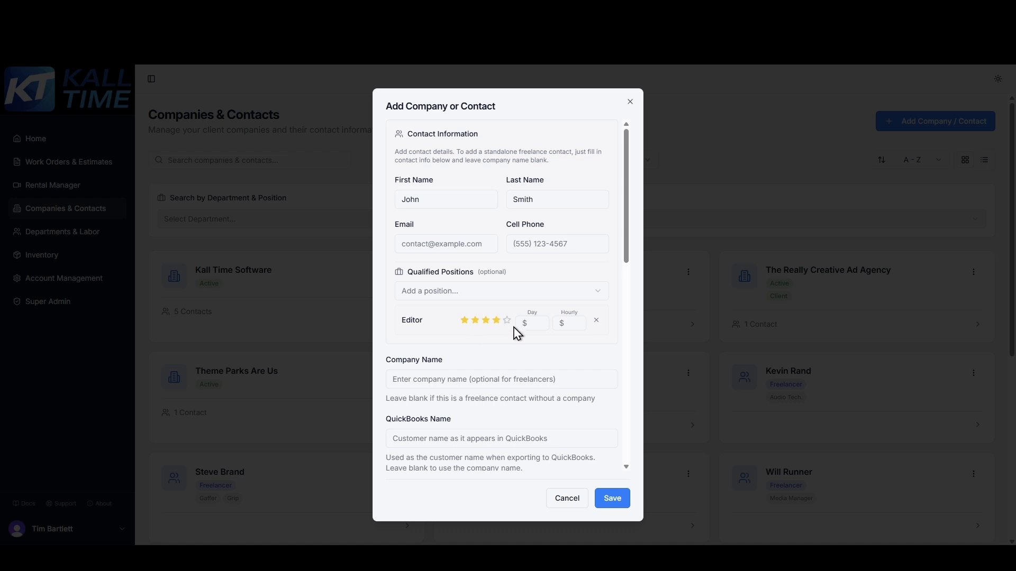
- Set the Editor position's day rate to 600 and its hourly rate to 75
click(529, 323)
text(600)
key(Tab)
text(75)
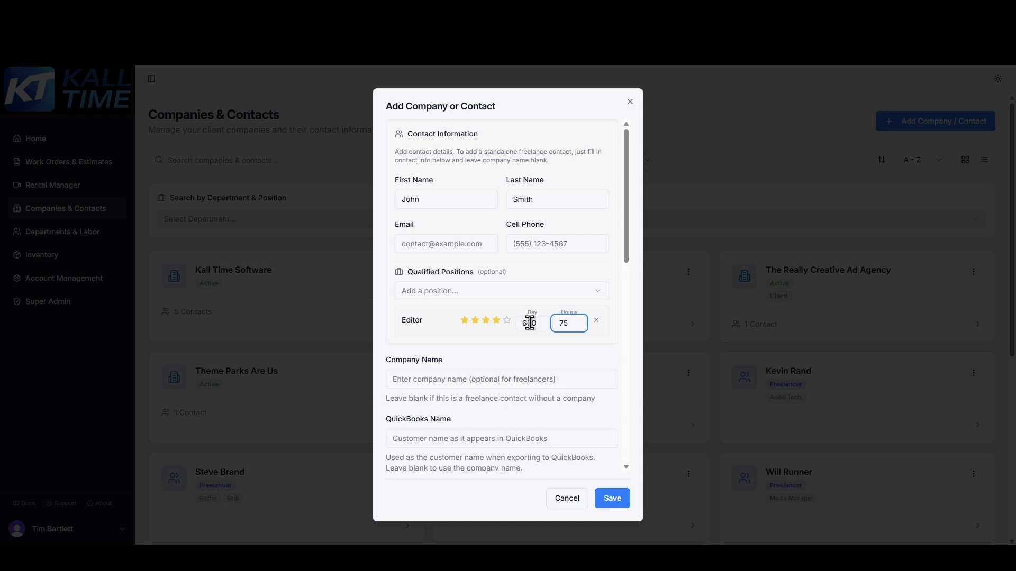
key(Tab)
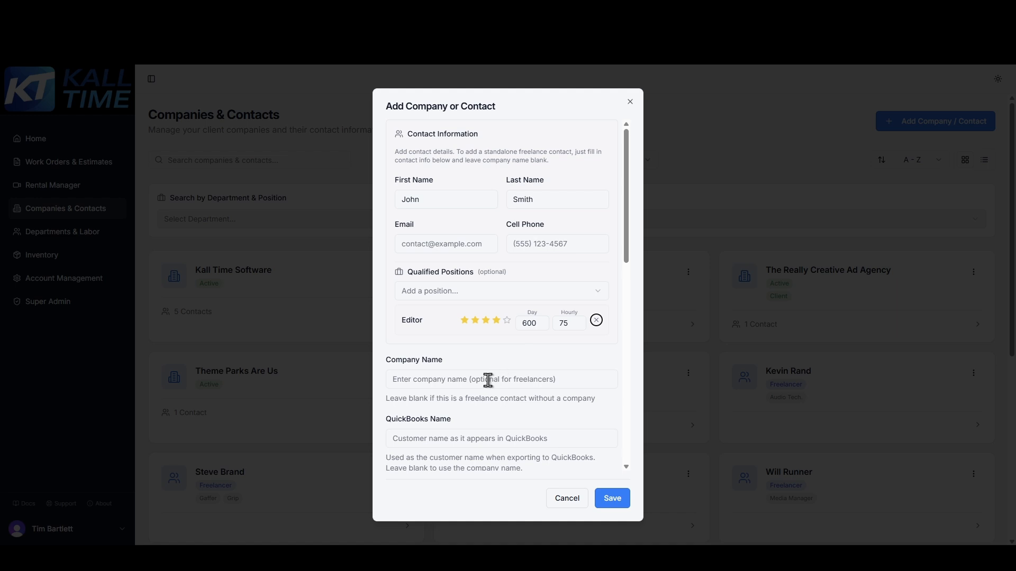
- Examine the remaining fields of the new entry, including the Status and Terms choices and the Certificate of Insurance section
drag(625, 245, 624, 311)
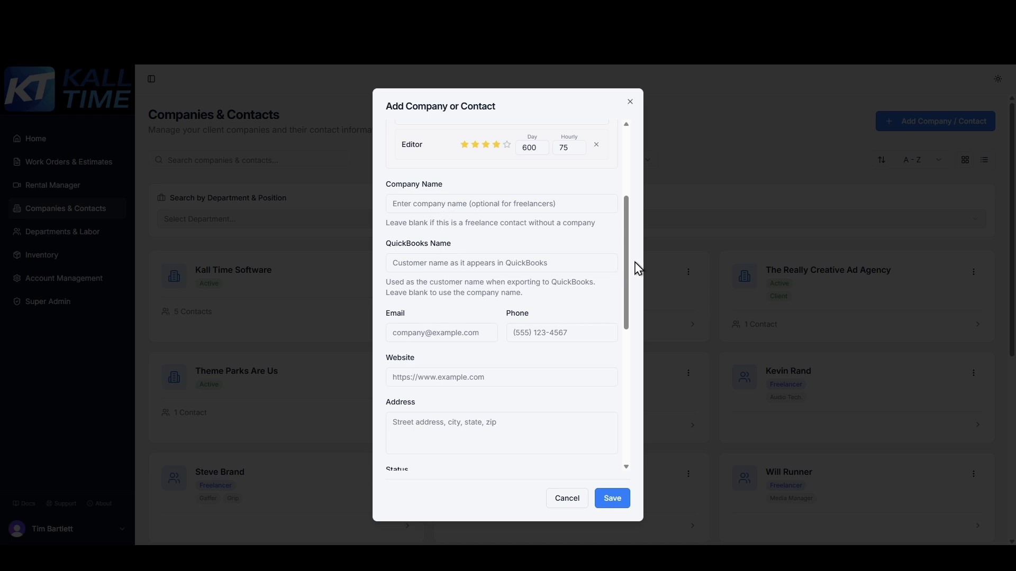
drag(625, 266, 625, 339)
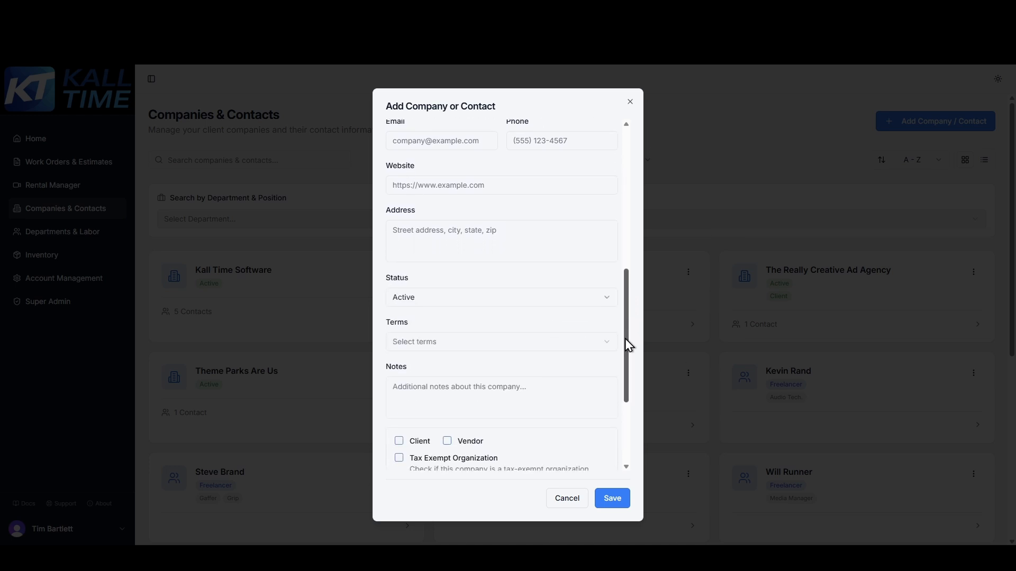
click(422, 298)
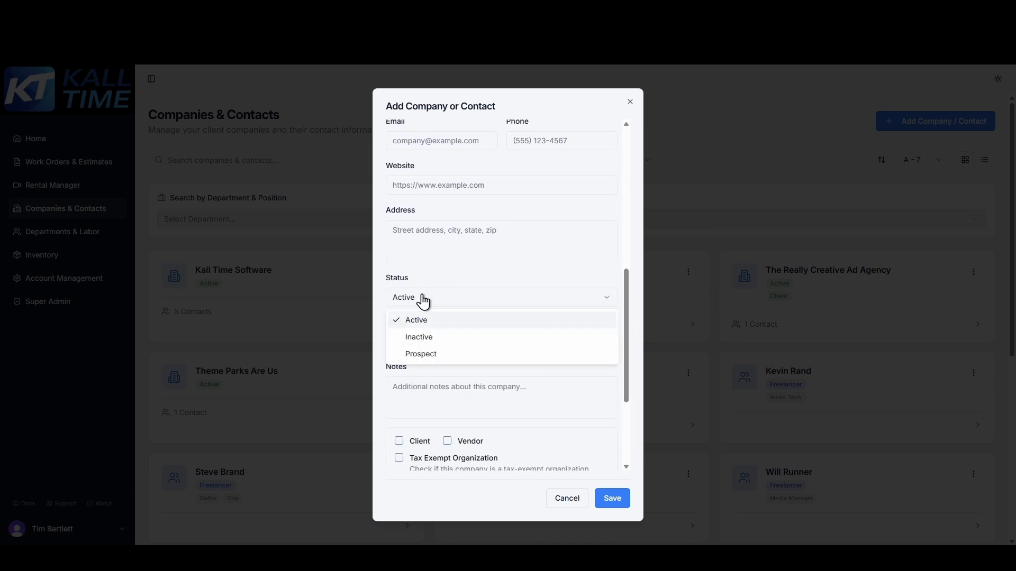
click(472, 256)
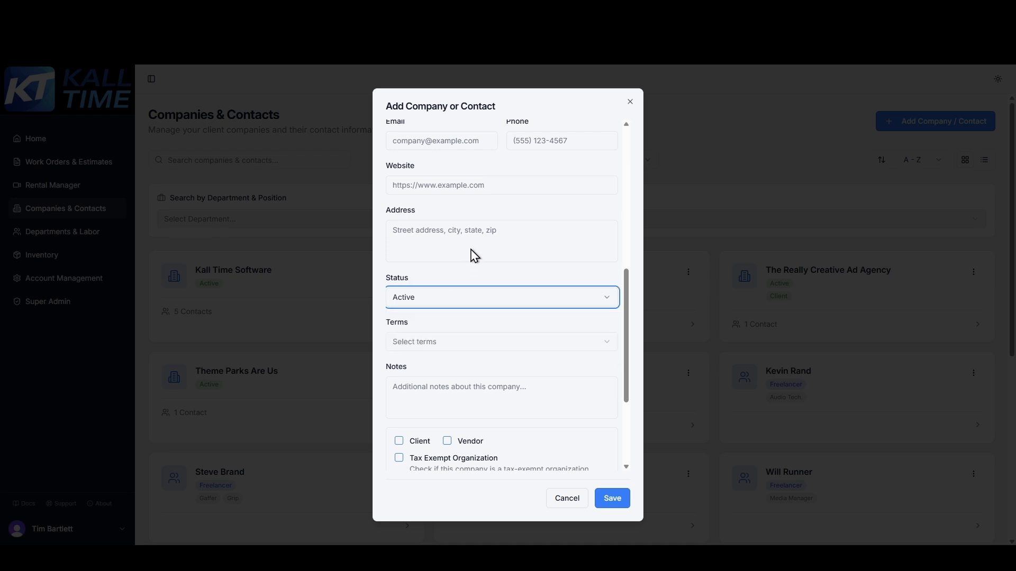
click(449, 347)
click(449, 348)
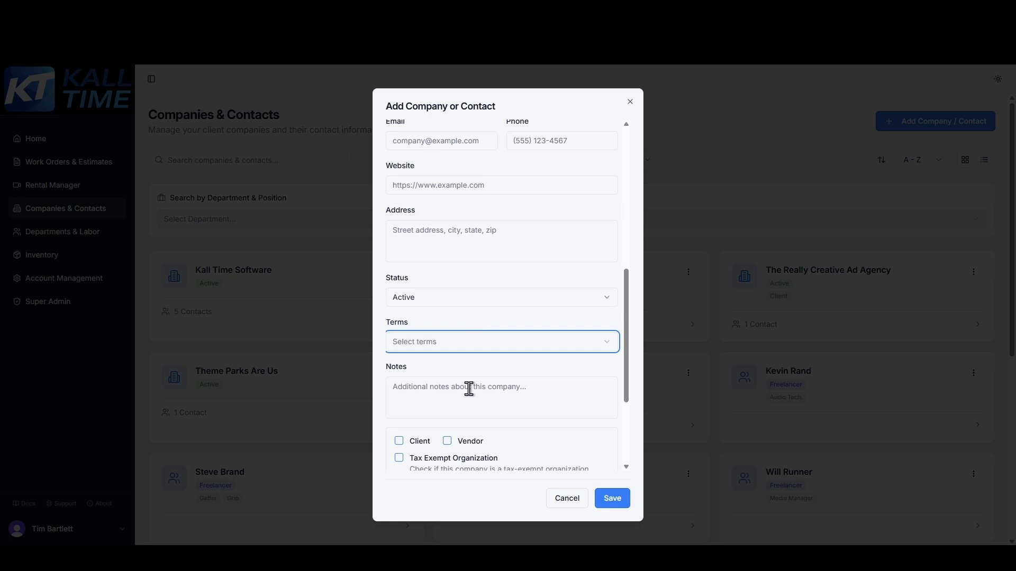
drag(626, 349, 626, 407)
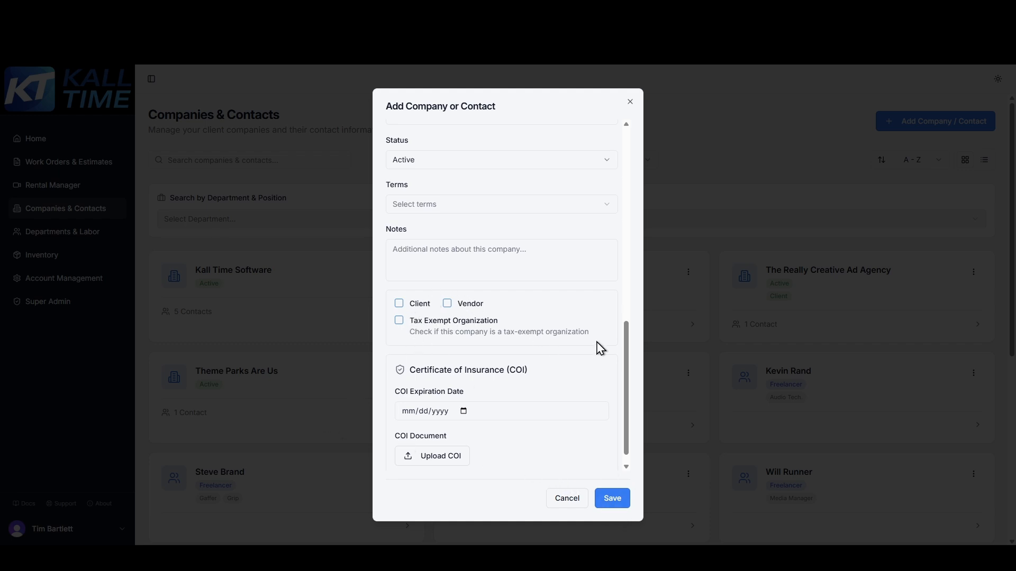
drag(624, 349, 625, 356)
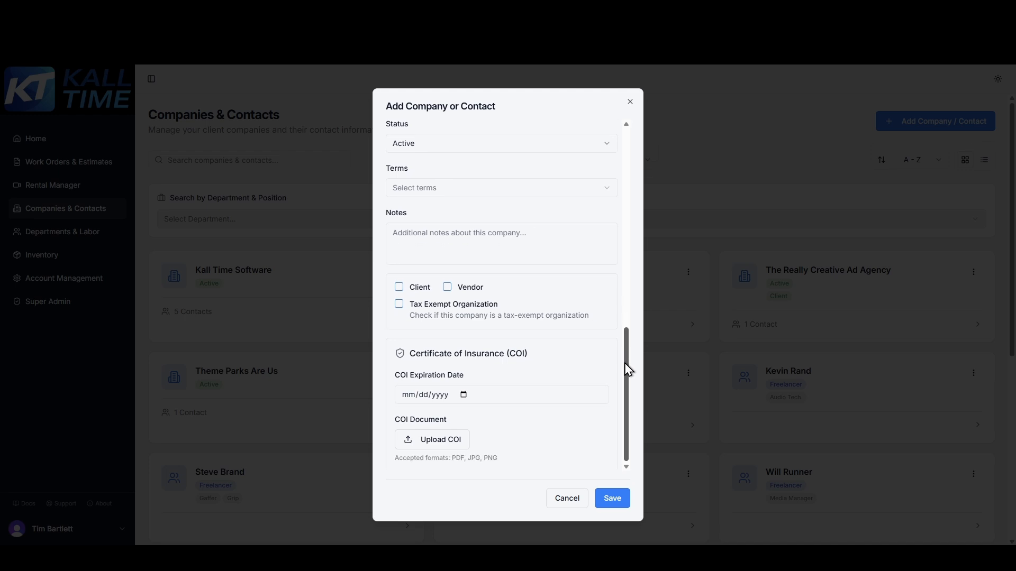
- Mark the new entry as a Tax Exempt Organization and save it
click(400, 310)
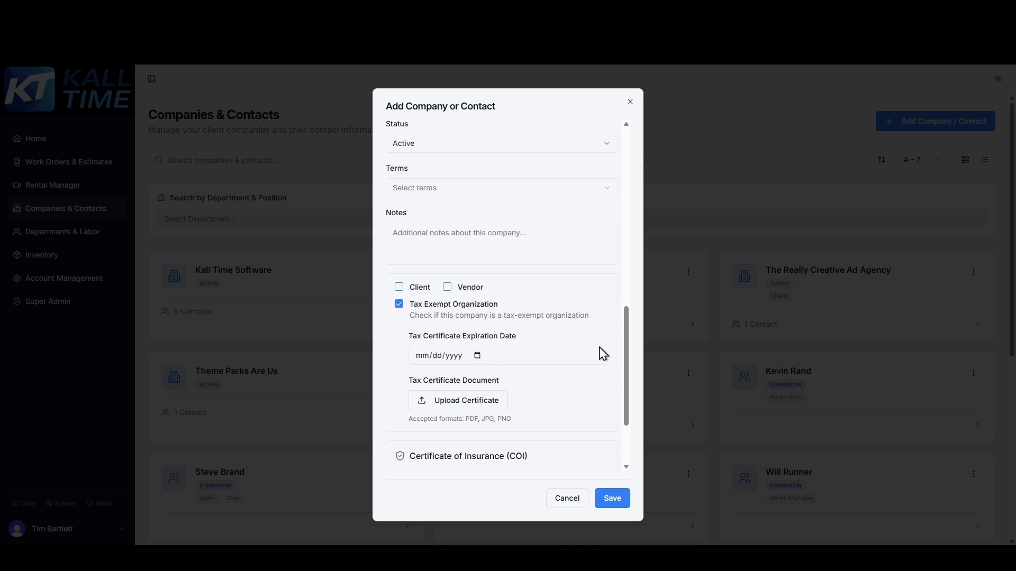
drag(625, 355, 626, 402)
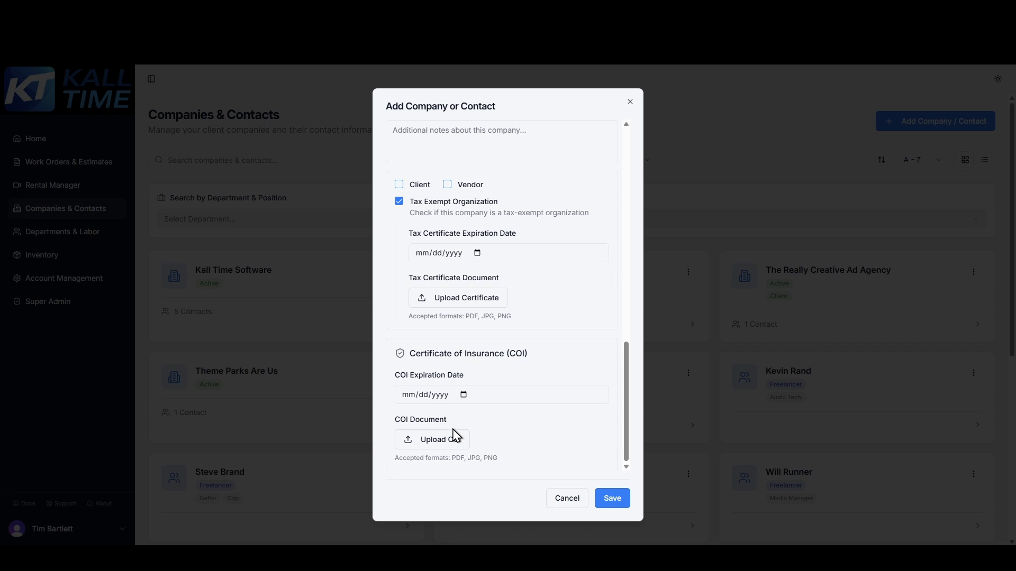
click(605, 498)
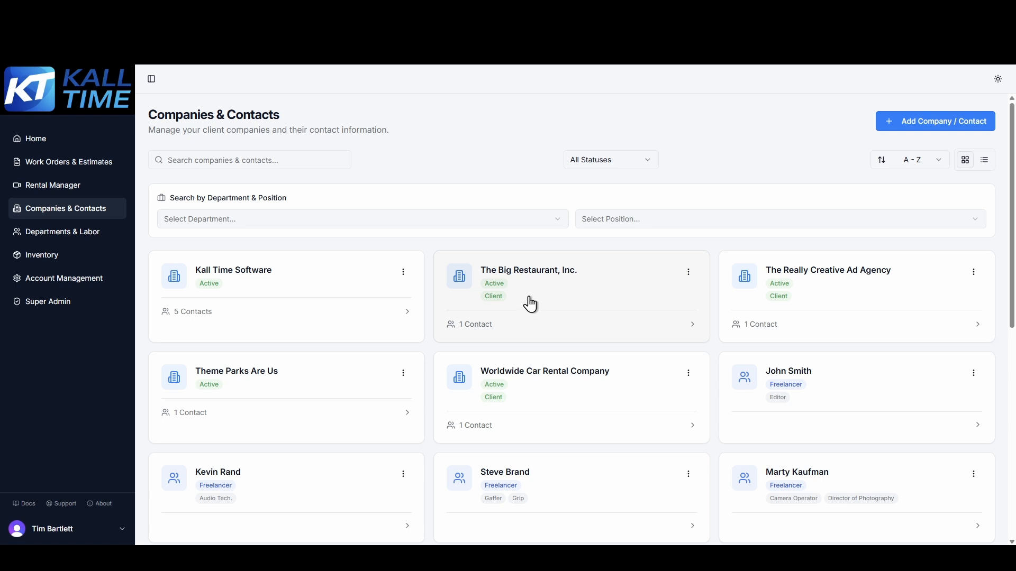
- Search the contacts for the Camera Operator position in the Camera Department
click(562, 227)
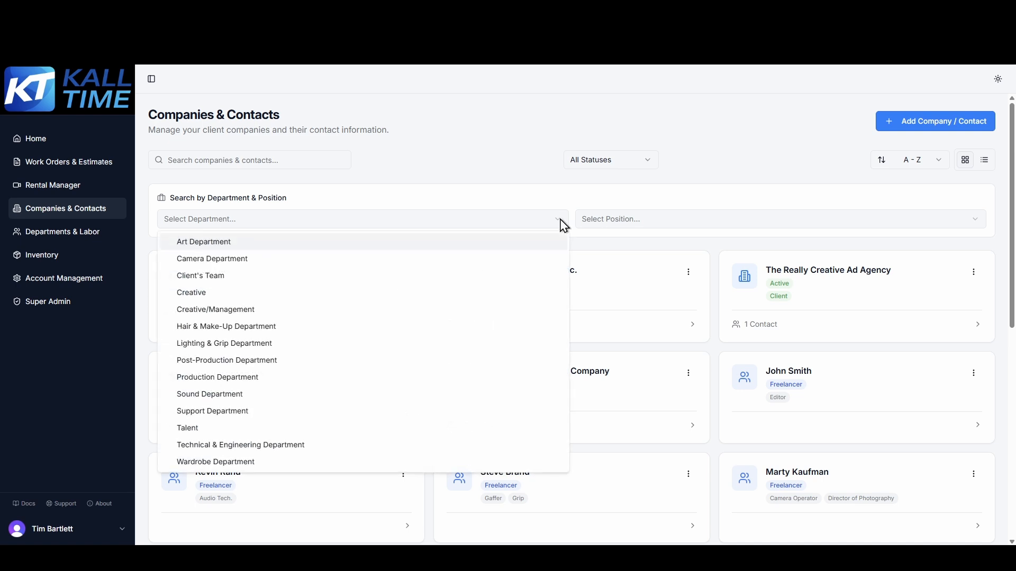
click(444, 259)
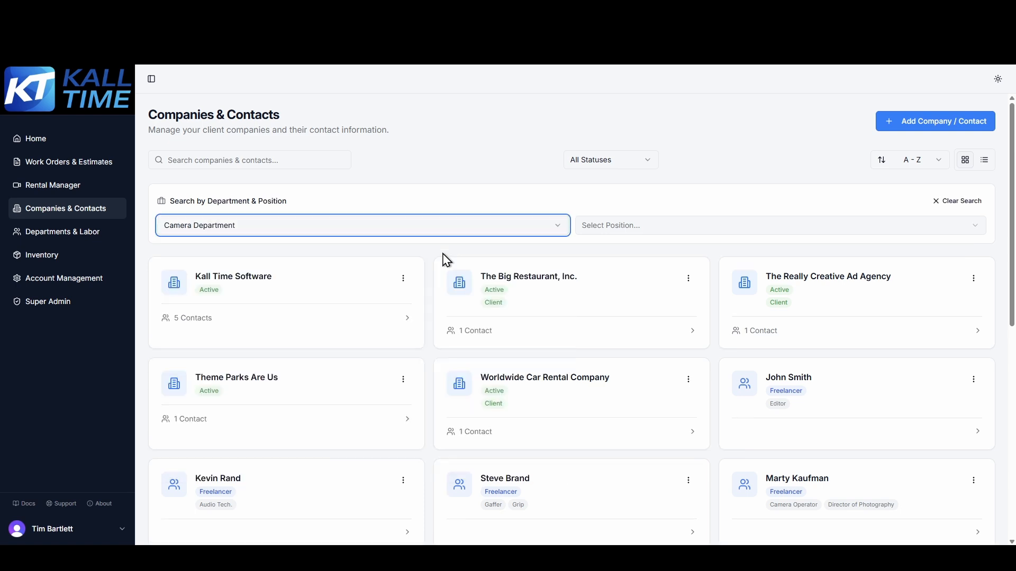
click(742, 230)
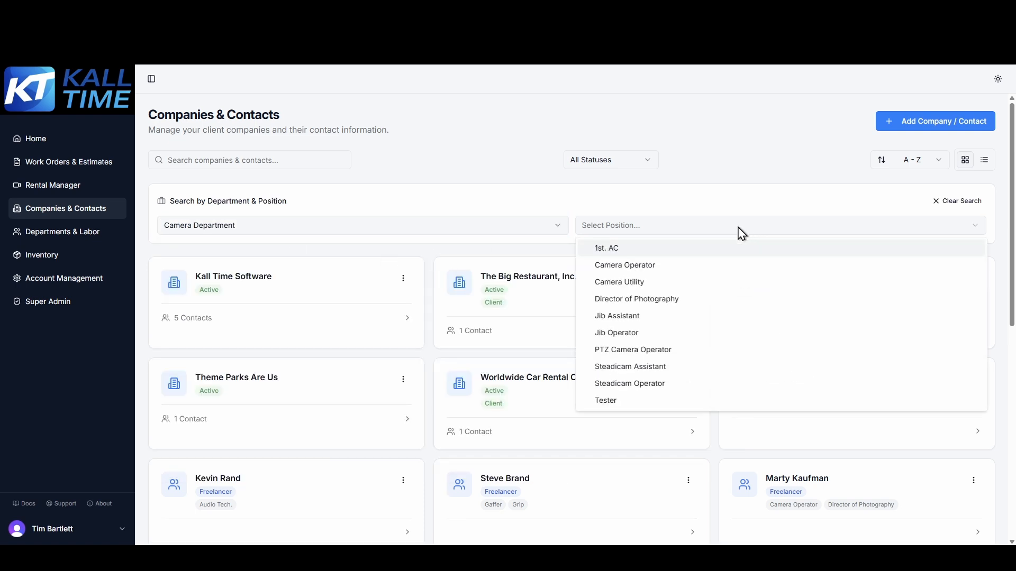
click(641, 265)
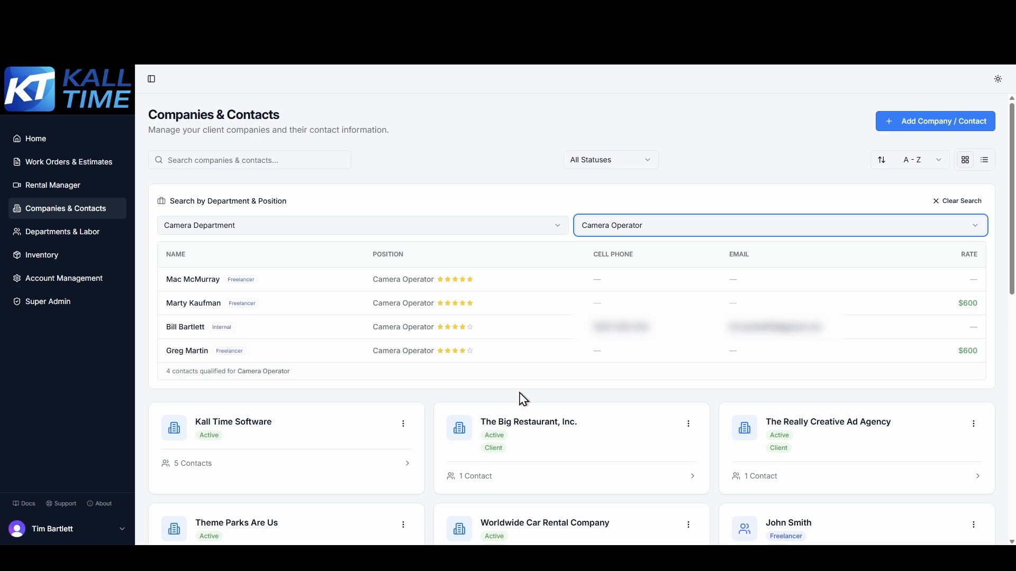
- Open the first listed Camera Operator's contact record, examine its SMS opt-in settings and view the opt-in form
click(384, 288)
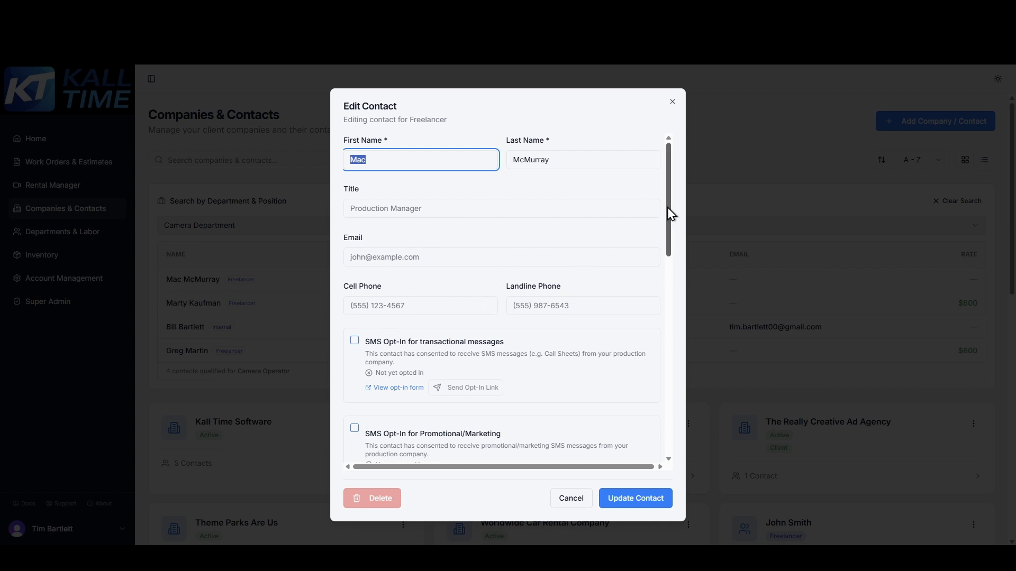
drag(669, 215, 680, 256)
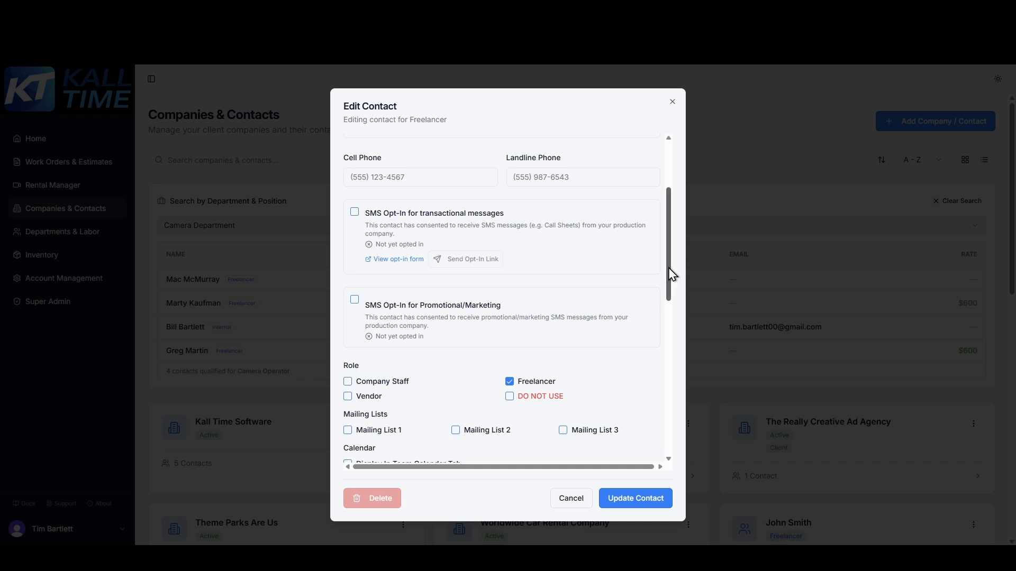
drag(671, 276, 681, 256)
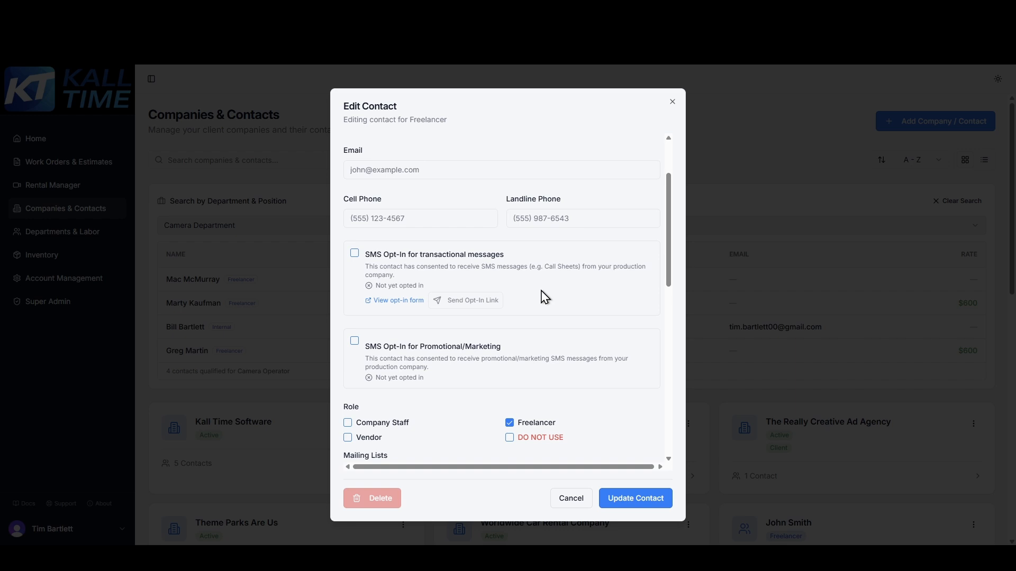
click(415, 300)
- Examine the contact's role, mailing list, calendar and signature options, along with the positions the contact is qualified for
drag(669, 232, 668, 319)
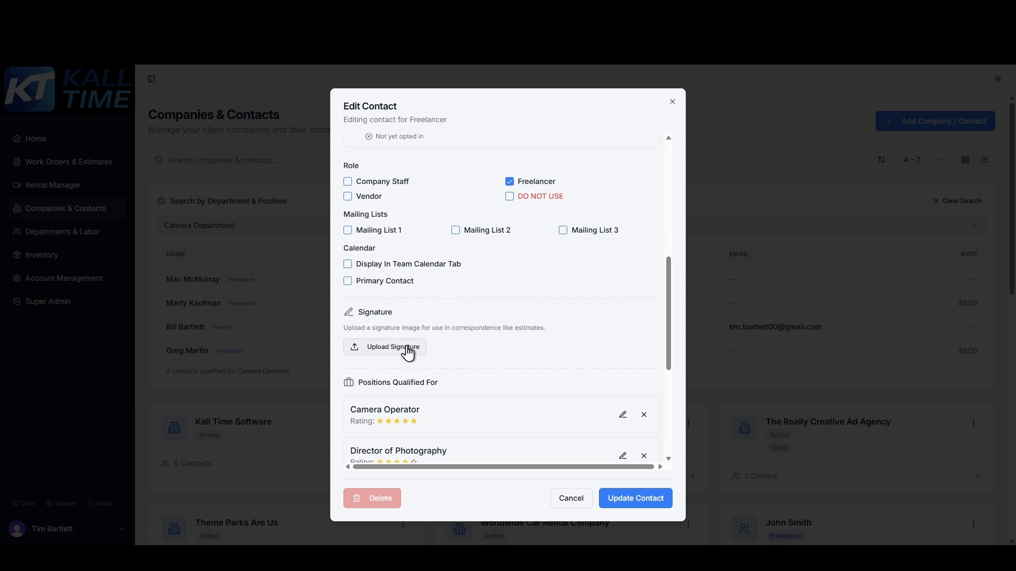
scroll(652, 316, down, 1)
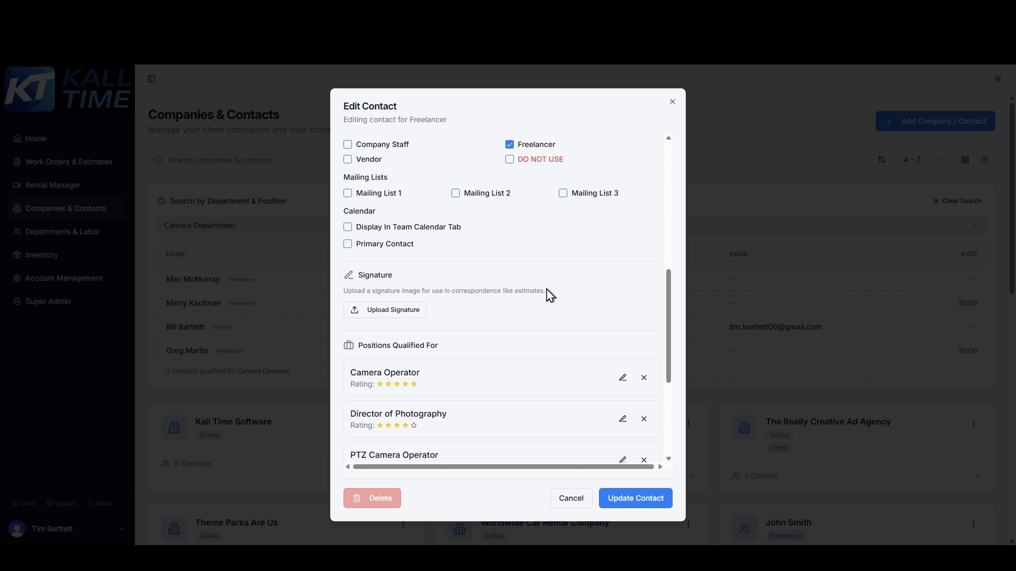
drag(674, 305, 686, 343)
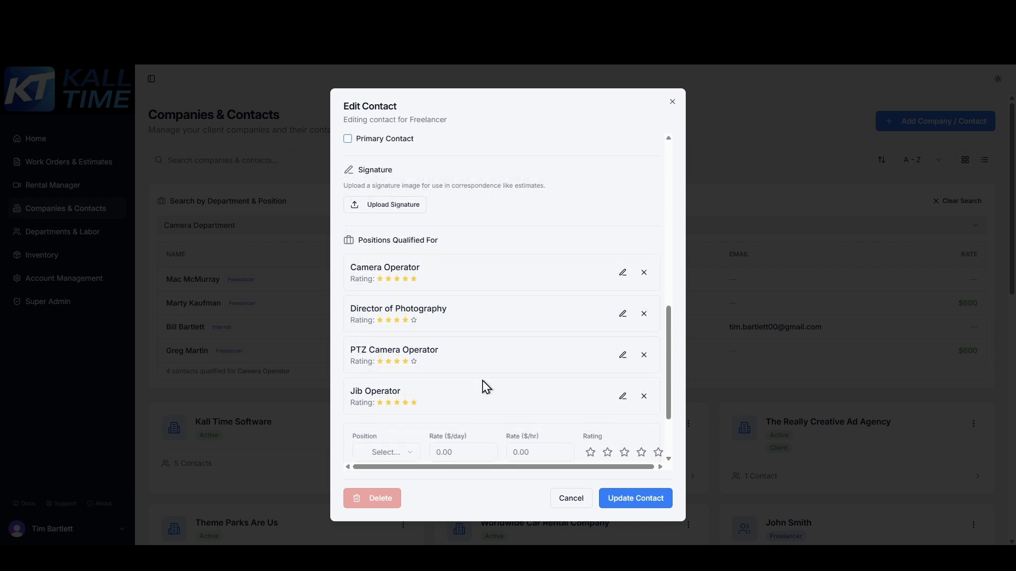
drag(669, 363, 671, 390)
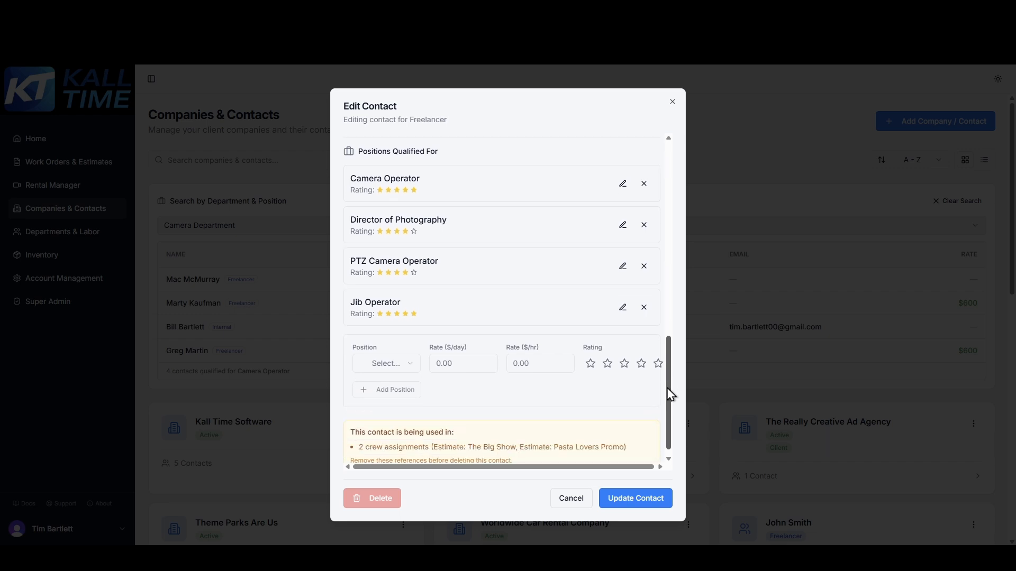
- Choose Gaffer as an additional qualified position for the contact, but cancel the edit without adding it
click(400, 365)
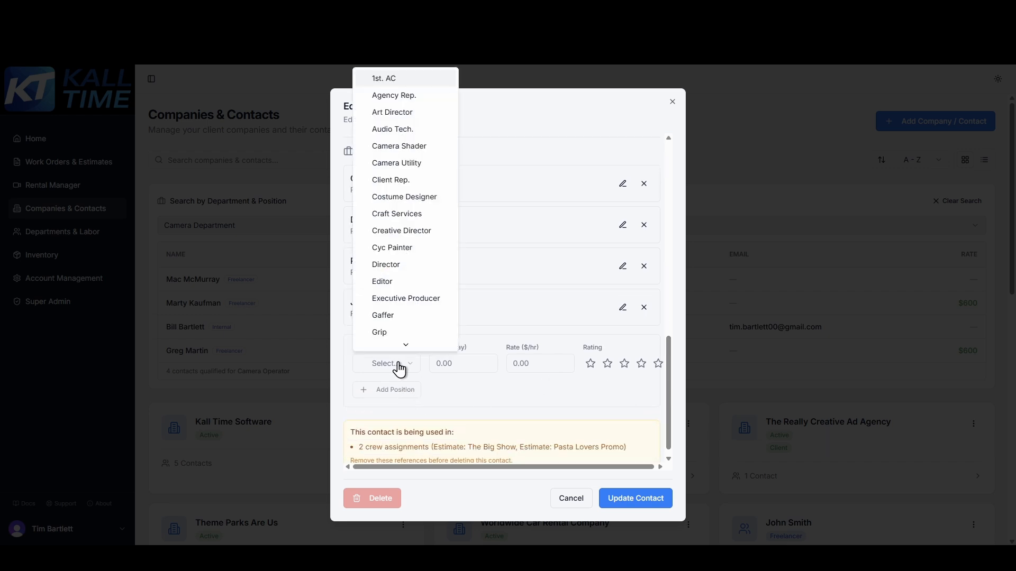
mouse_move(389, 342)
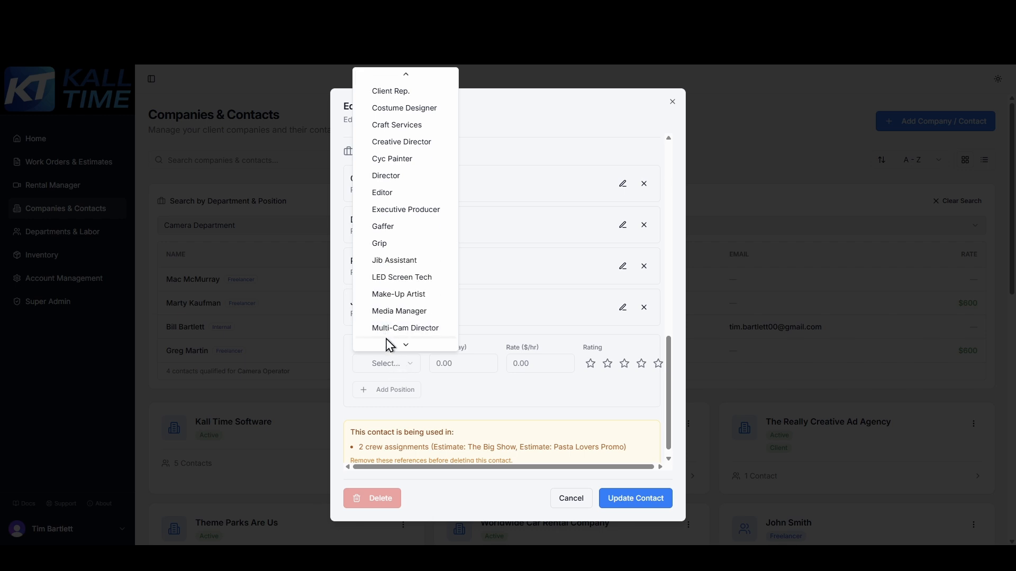
click(417, 228)
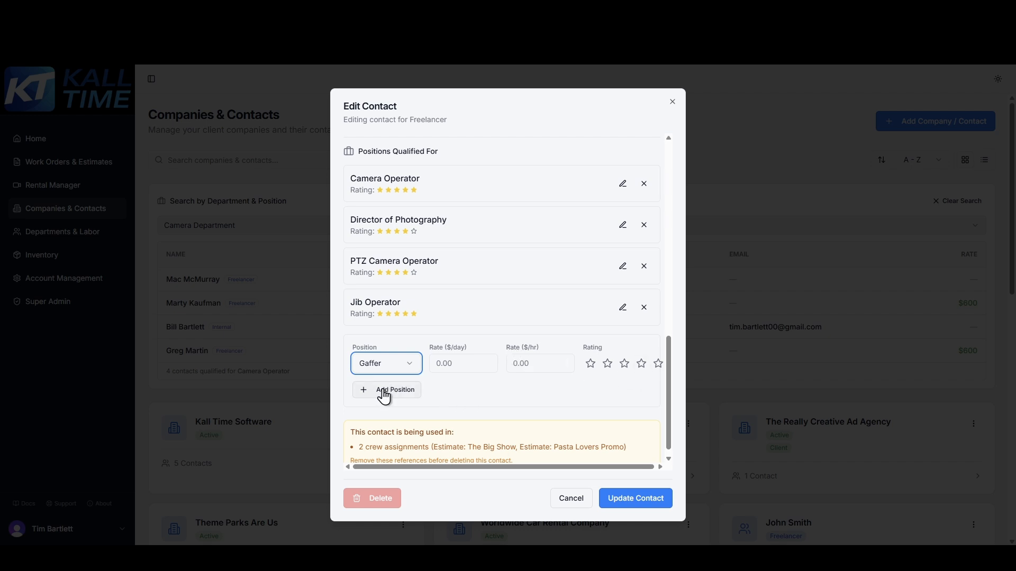
click(570, 499)
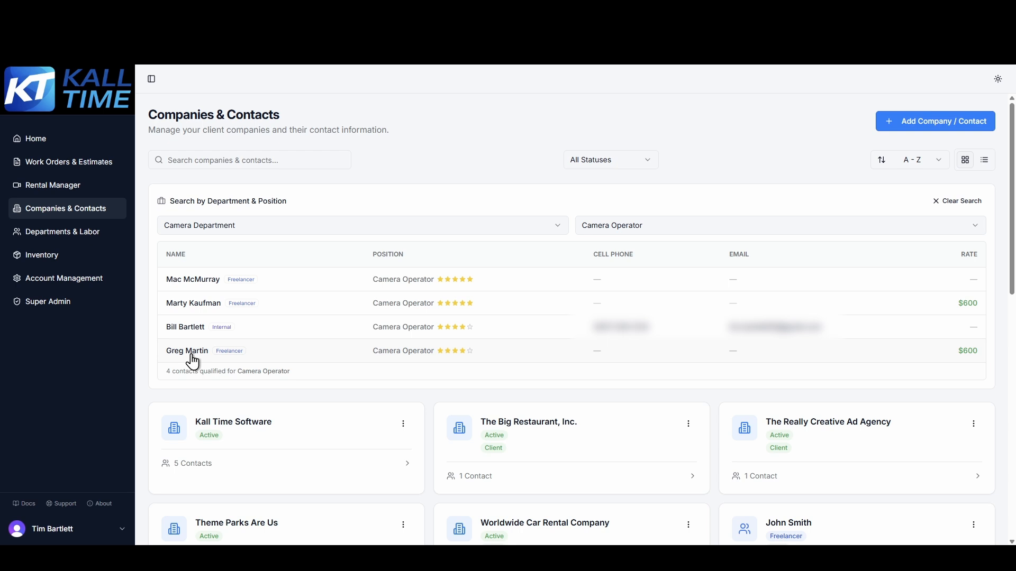
- Clear the department and position search and open the details of the Kall Time Software company
click(962, 202)
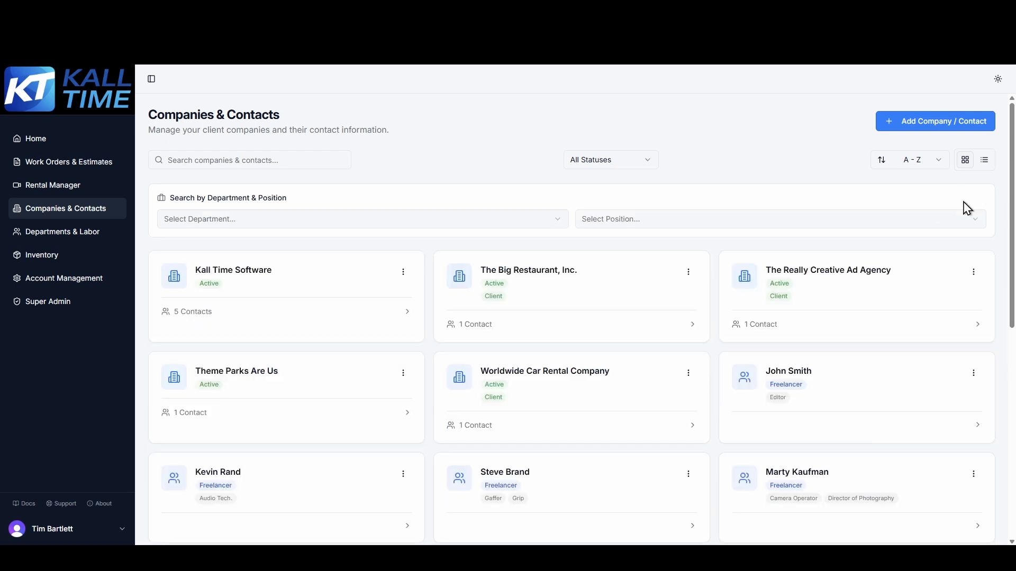
click(326, 279)
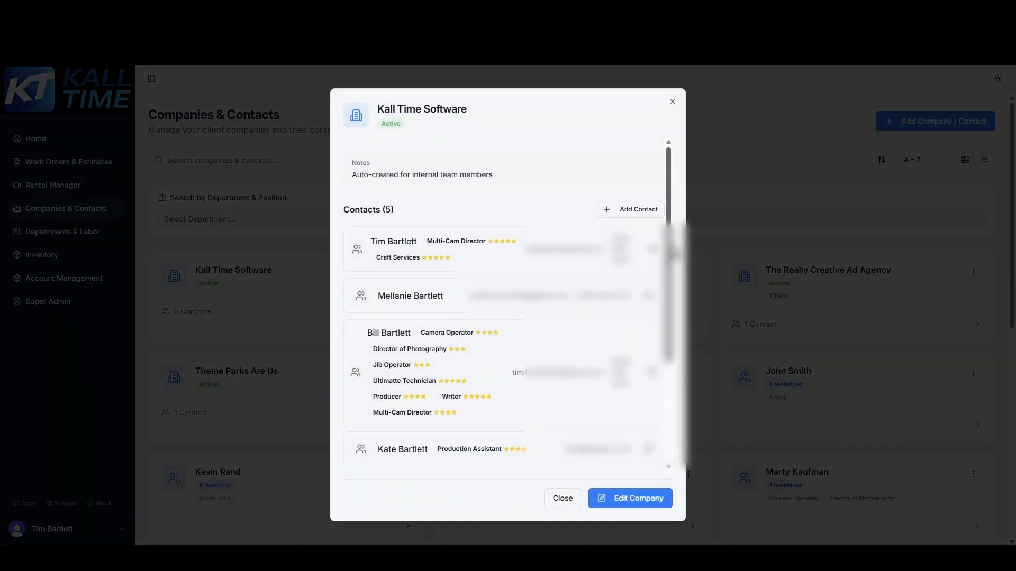